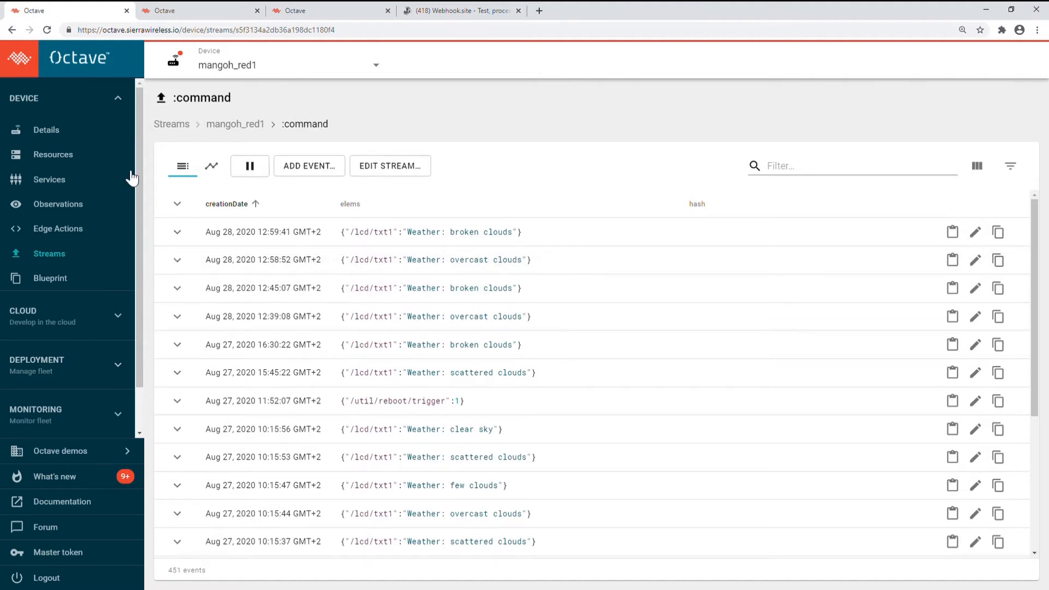
Open the details of the mangoh_red1 device and highlight the device name within its path
click(53, 137)
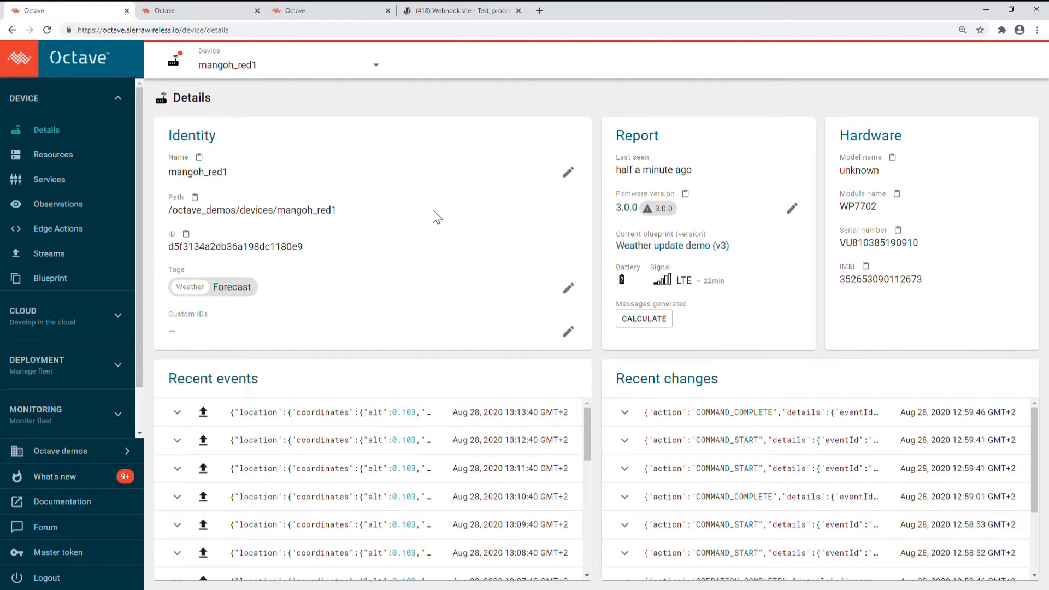
drag(351, 212, 295, 214)
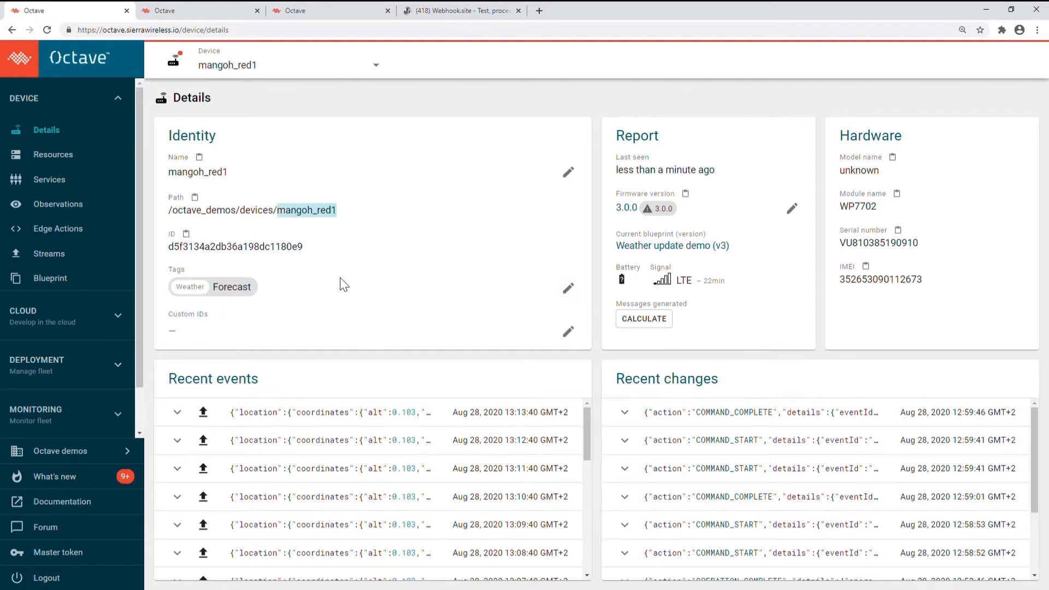
Open the weather cloud stream and examine the weather element and hash of the "broken clouds" event
click(203, 12)
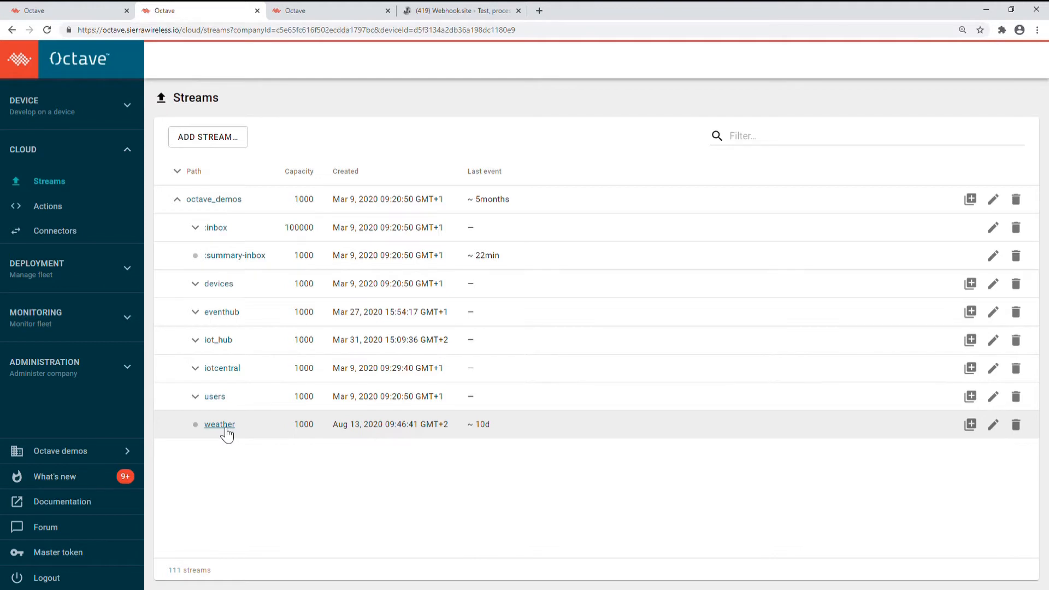
click(224, 427)
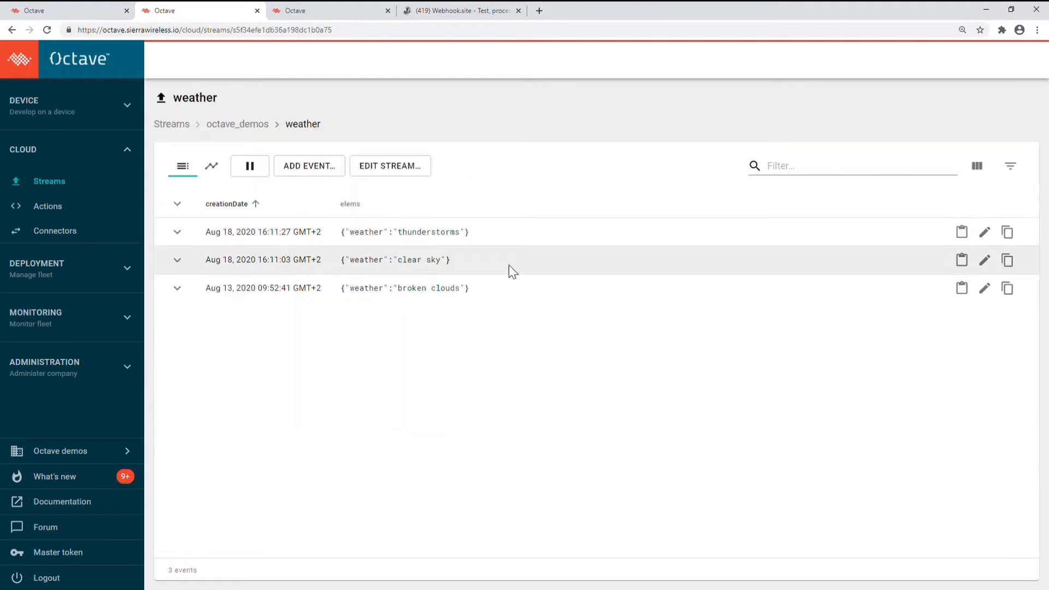
click(181, 296)
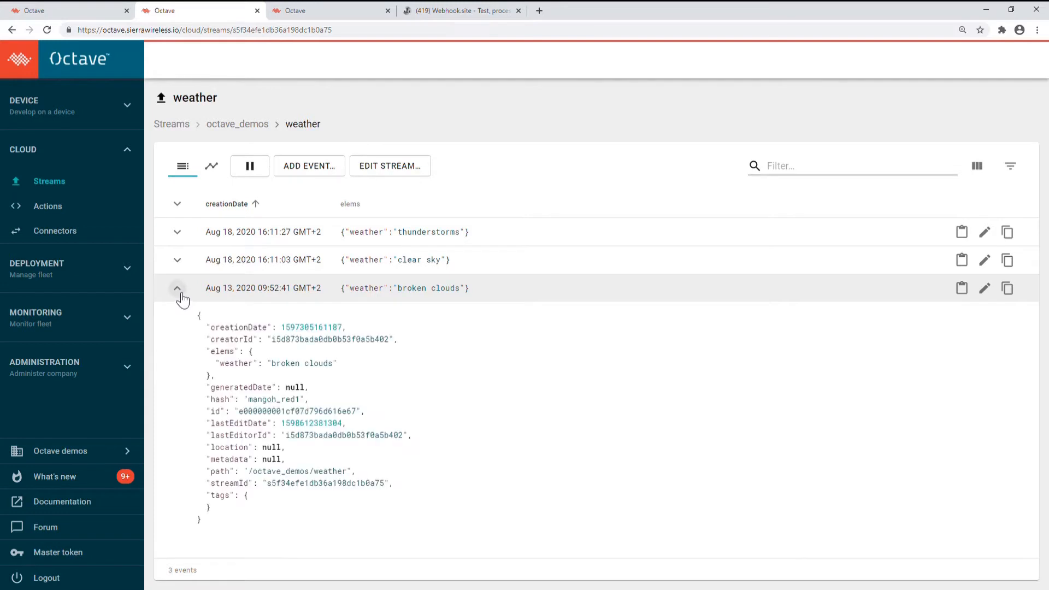
drag(211, 355, 343, 380)
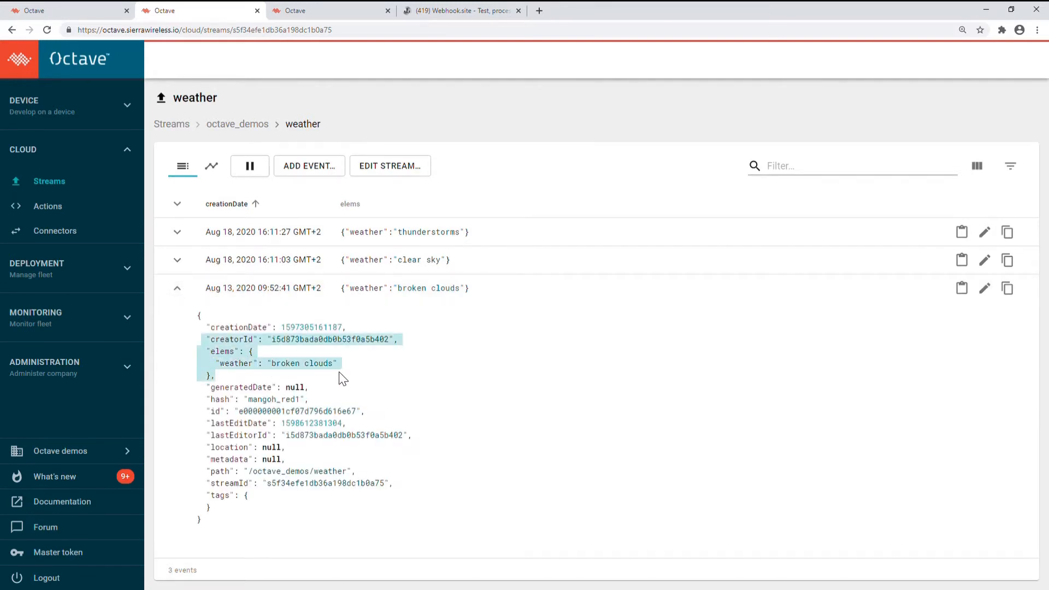
click(319, 408)
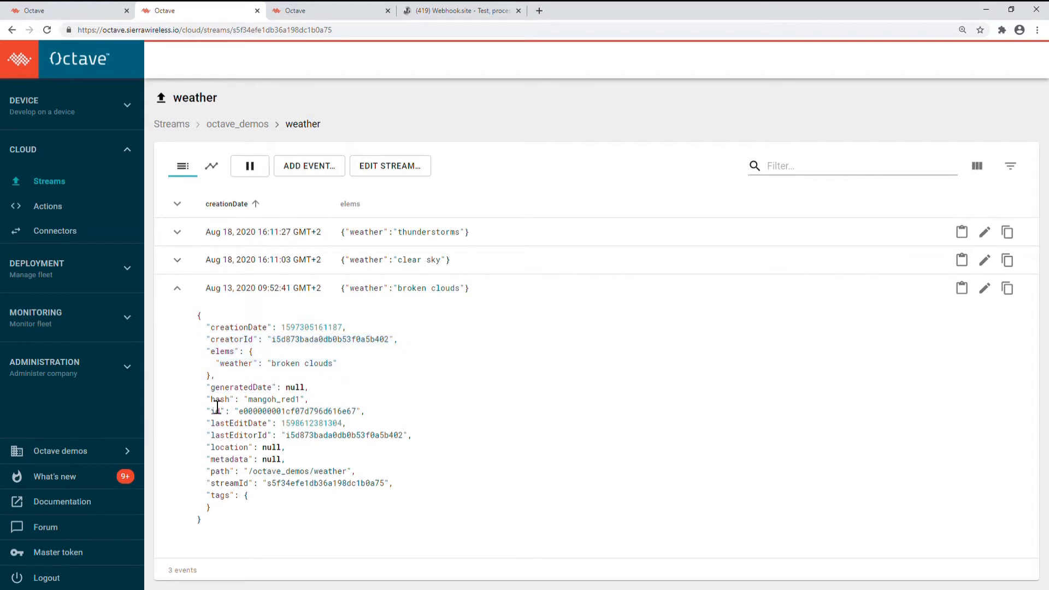
drag(208, 400, 315, 408)
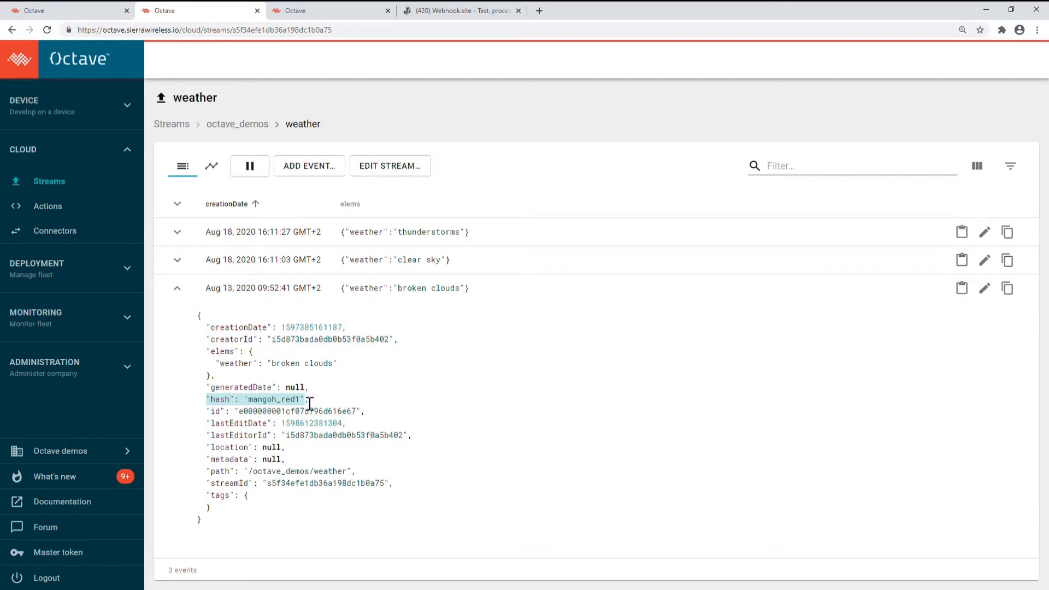
click(248, 406)
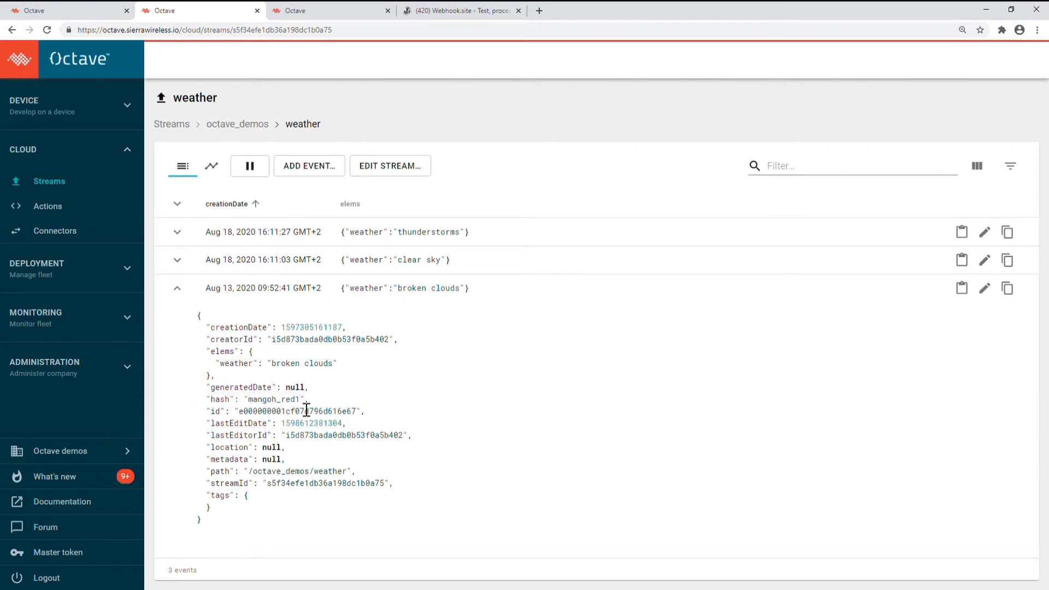
Examine the hash of the "thunderstorms" event, then collapse all expanded events in the weather stream
click(177, 232)
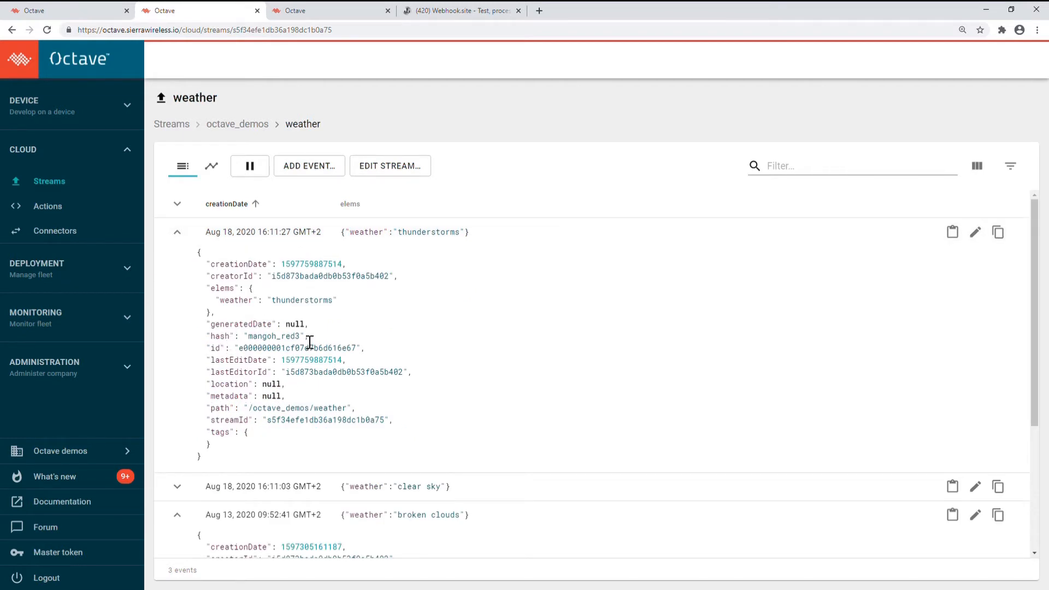
drag(309, 340, 248, 339)
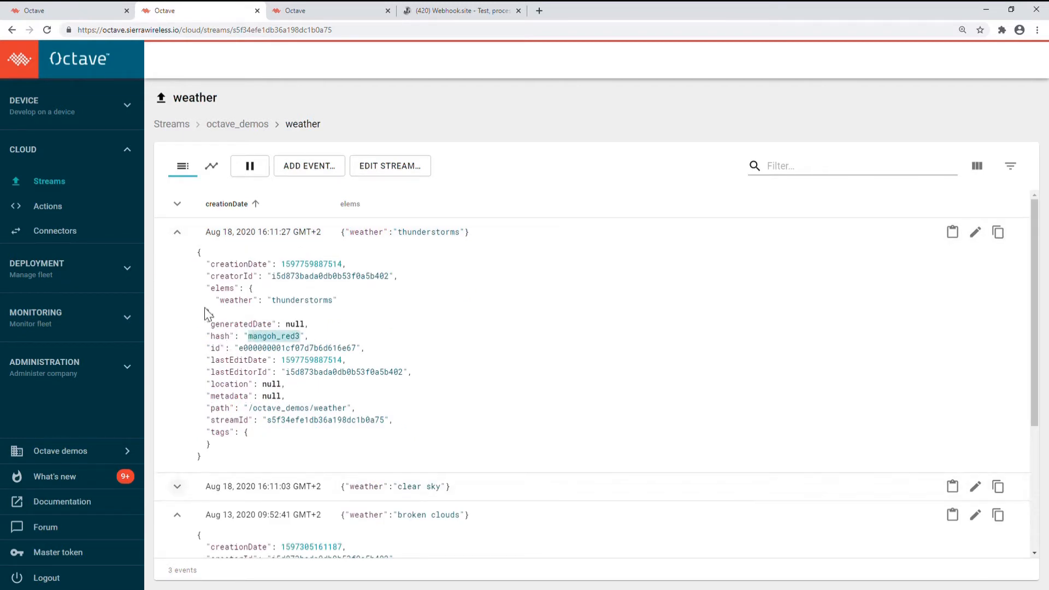
click(177, 233)
click(177, 290)
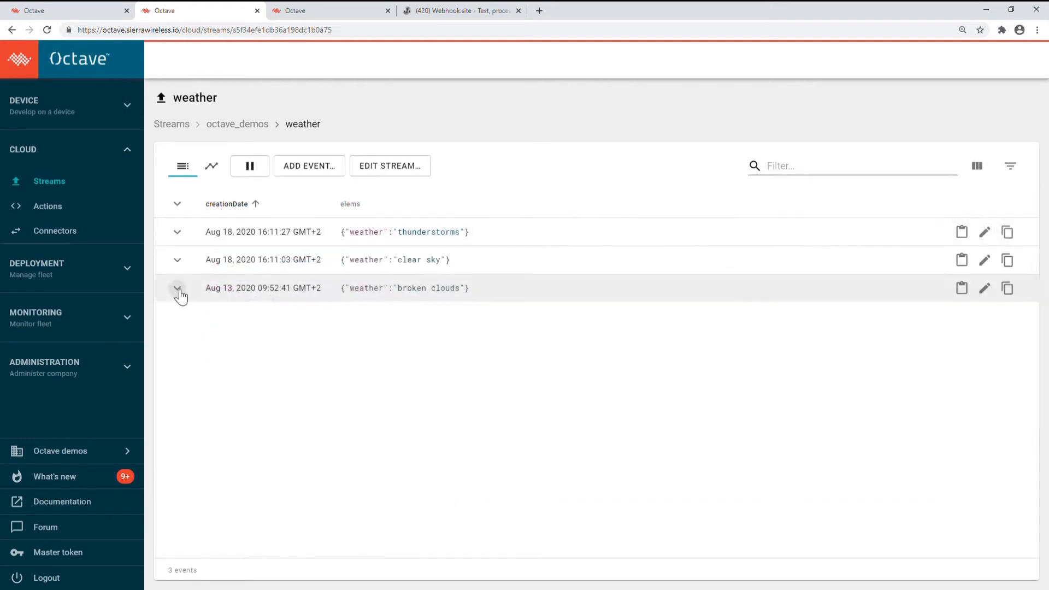
Show the list of cloud actions and check the hourly execution statistics of the weather forecast action for tagged devices
click(334, 10)
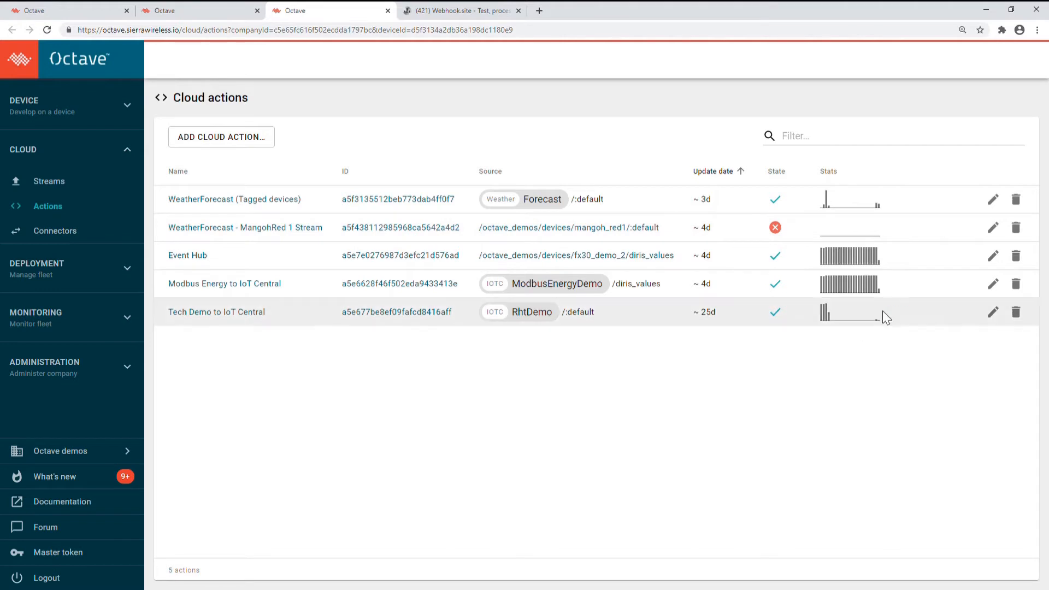
mouse_move(827, 209)
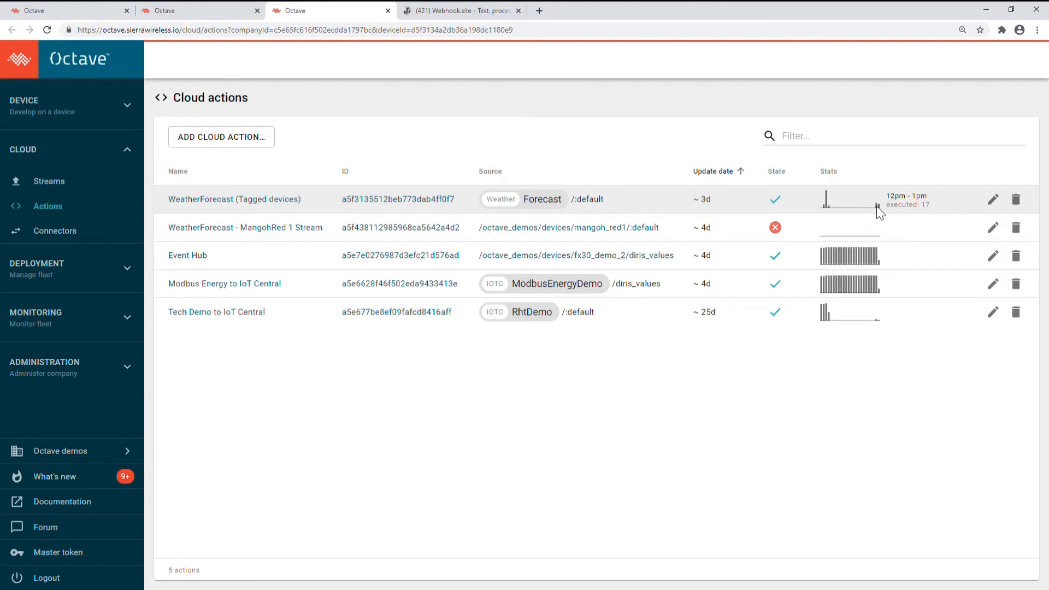
mouse_move(868, 285)
Open the WeatherForecast (Tagged devices) cloud action and examine its source tag and the variables extracted from the event
click(224, 200)
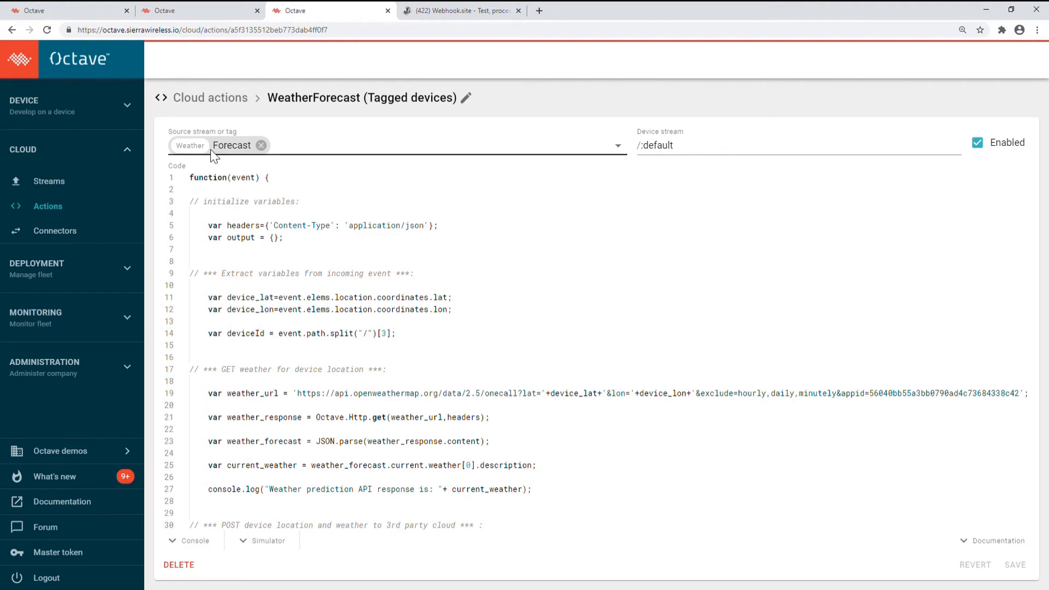
click(399, 155)
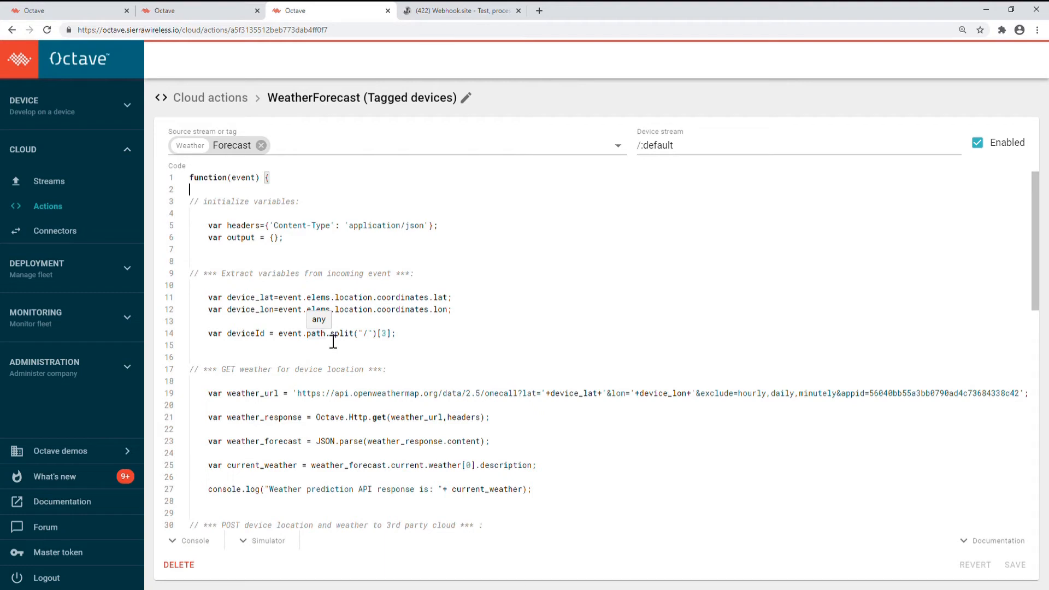
click(412, 342)
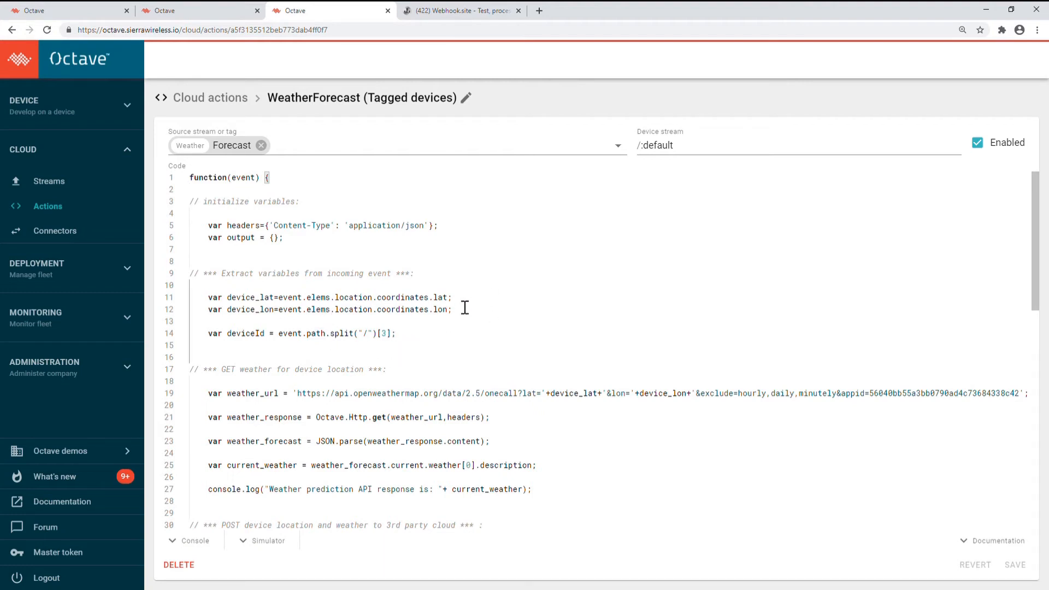
Review the code that gets the weather for the device location, highlighting the Octave.Http.get call
scroll(470, 324, down, 3)
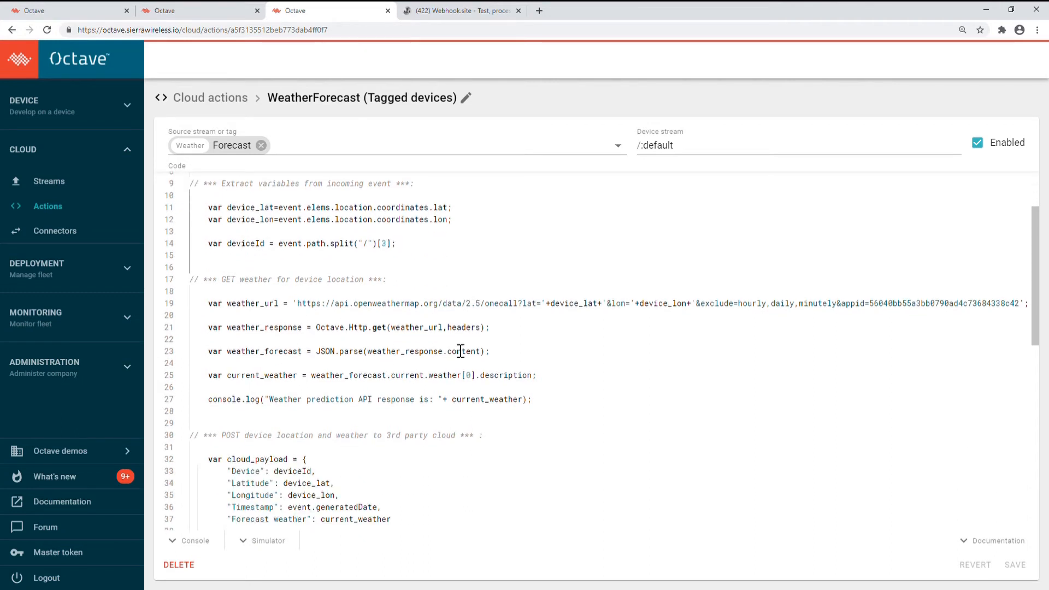
scroll(257, 301, down, 1)
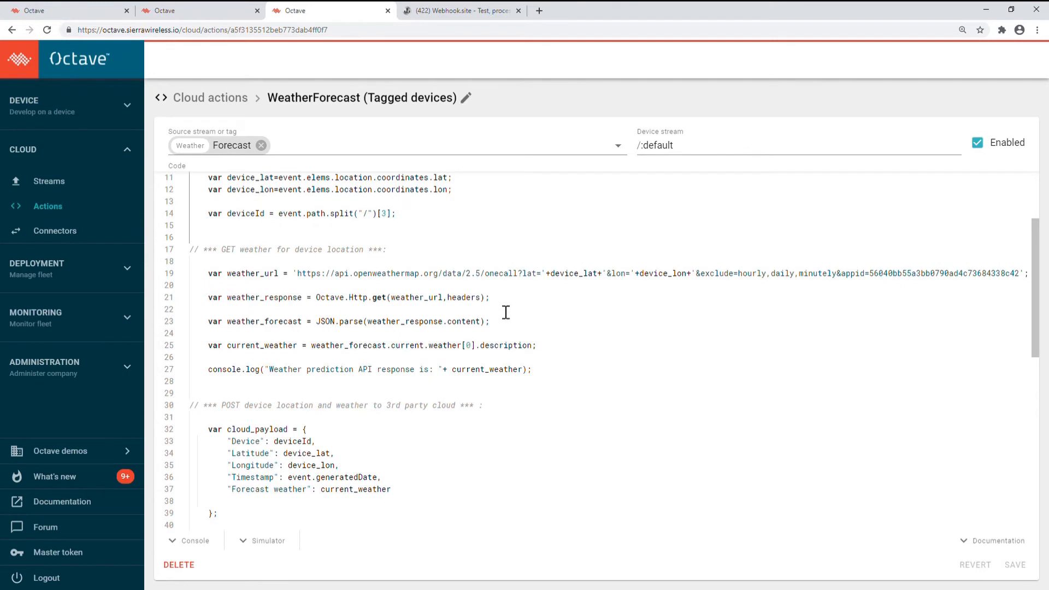
double_click(326, 300)
drag(365, 309, 499, 306)
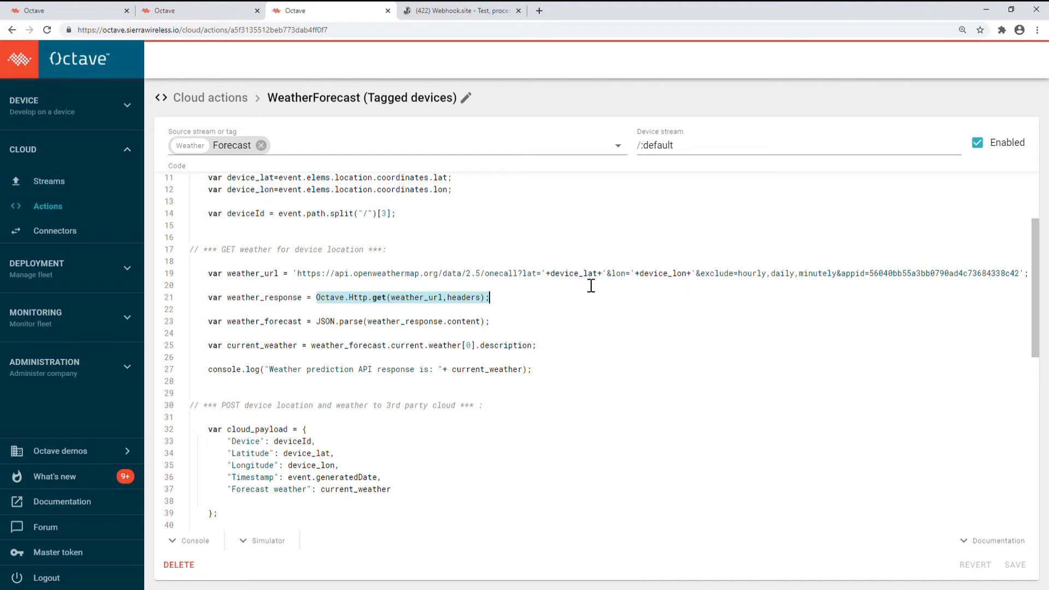
click(415, 317)
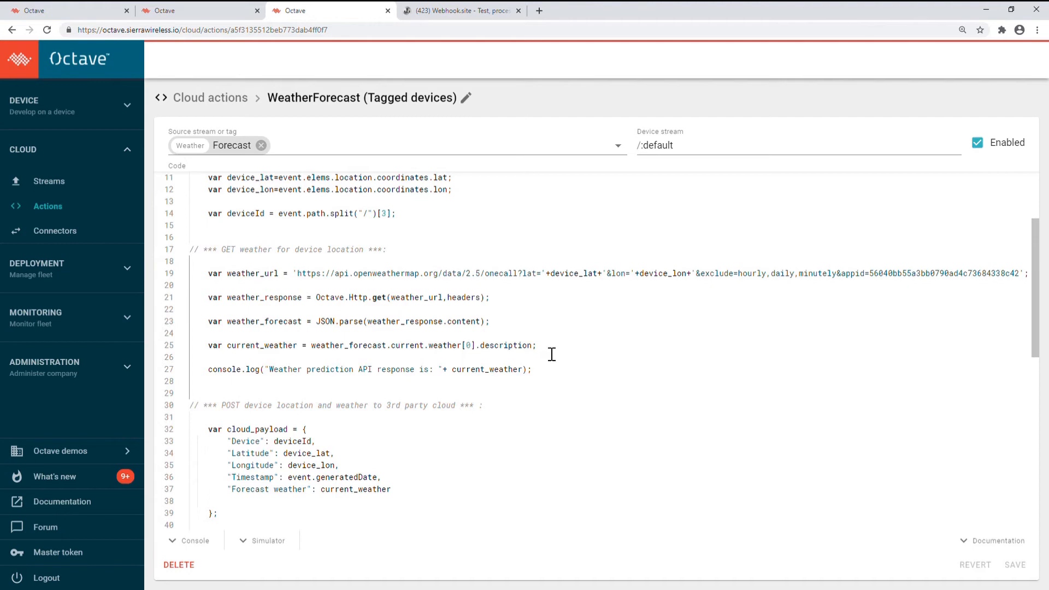
scroll(552, 377, up, 1)
click(568, 398)
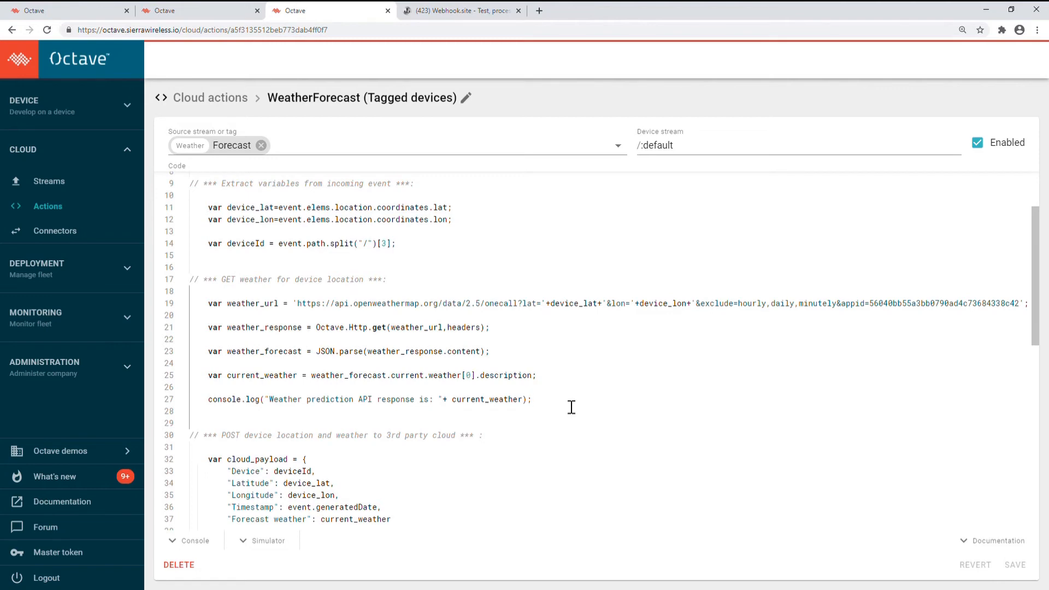
Review the code that builds the third-party cloud payload, then switch to Webhook.site to inspect the received POST requests
scroll(570, 408, down, 3)
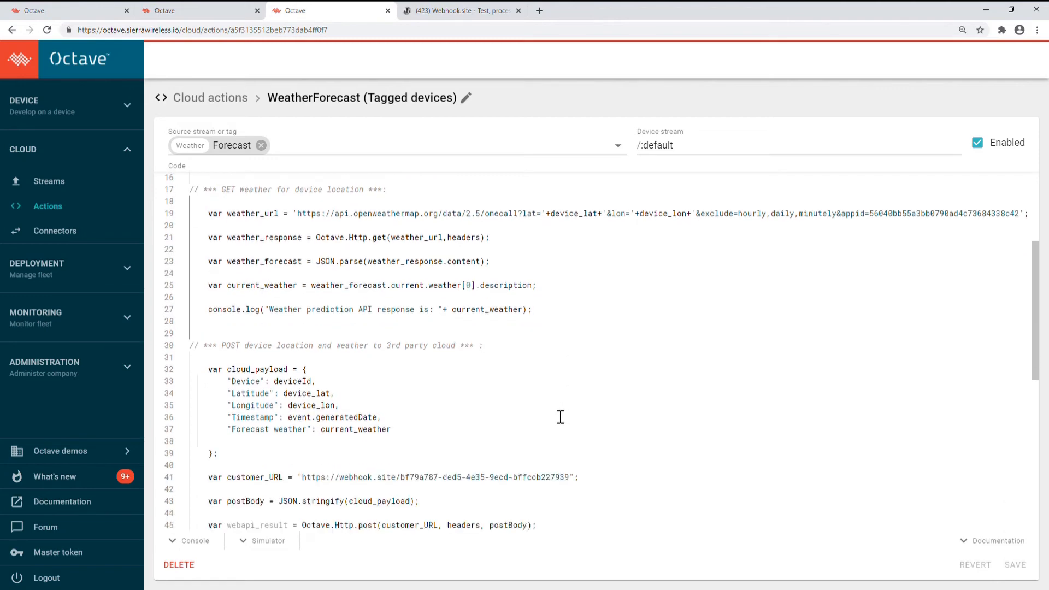
scroll(563, 404, down, 2)
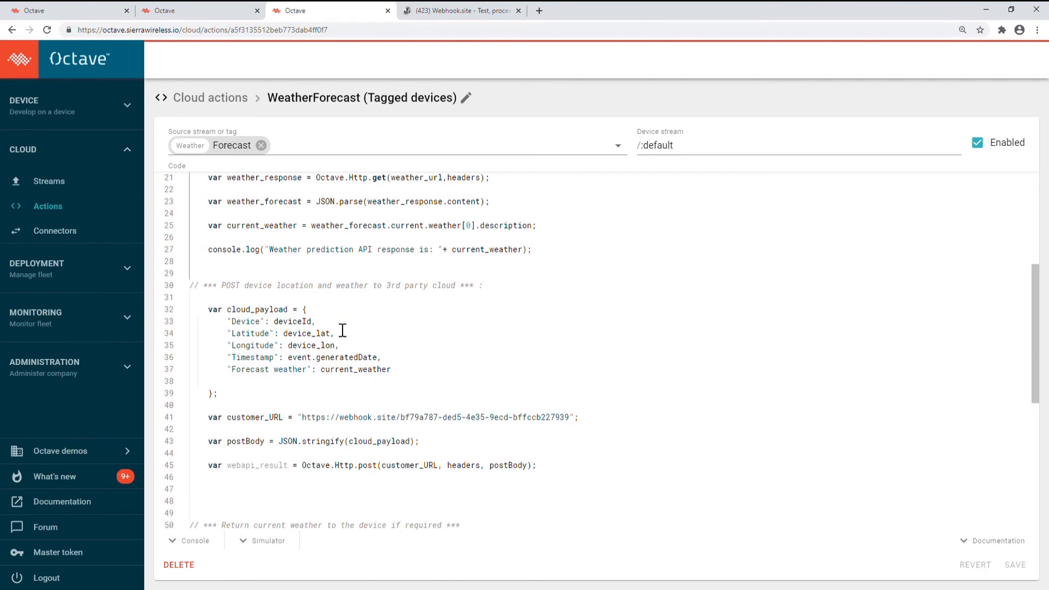
scroll(343, 331, down, 1)
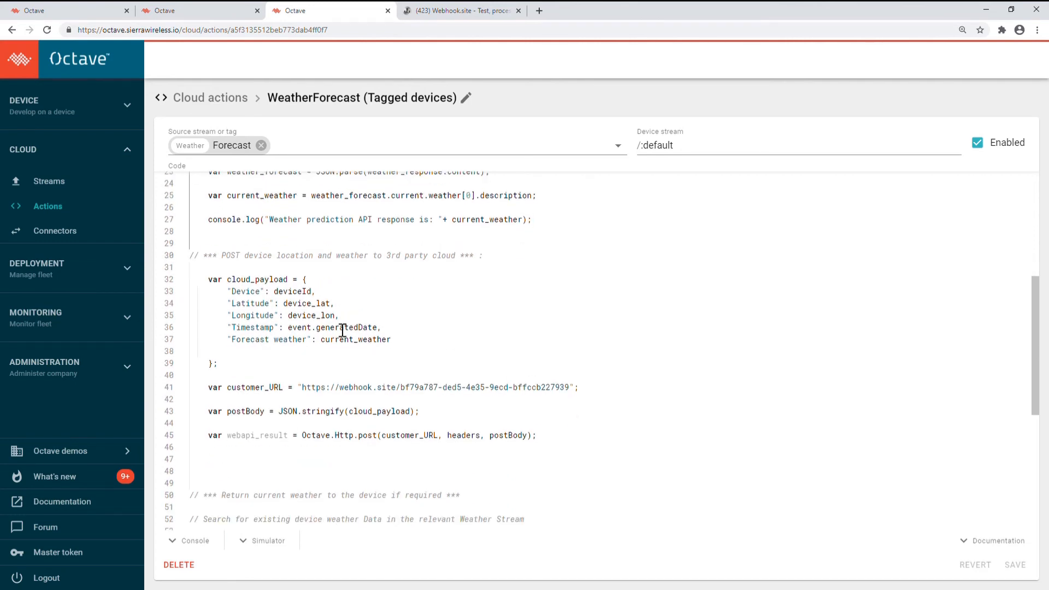
click(417, 10)
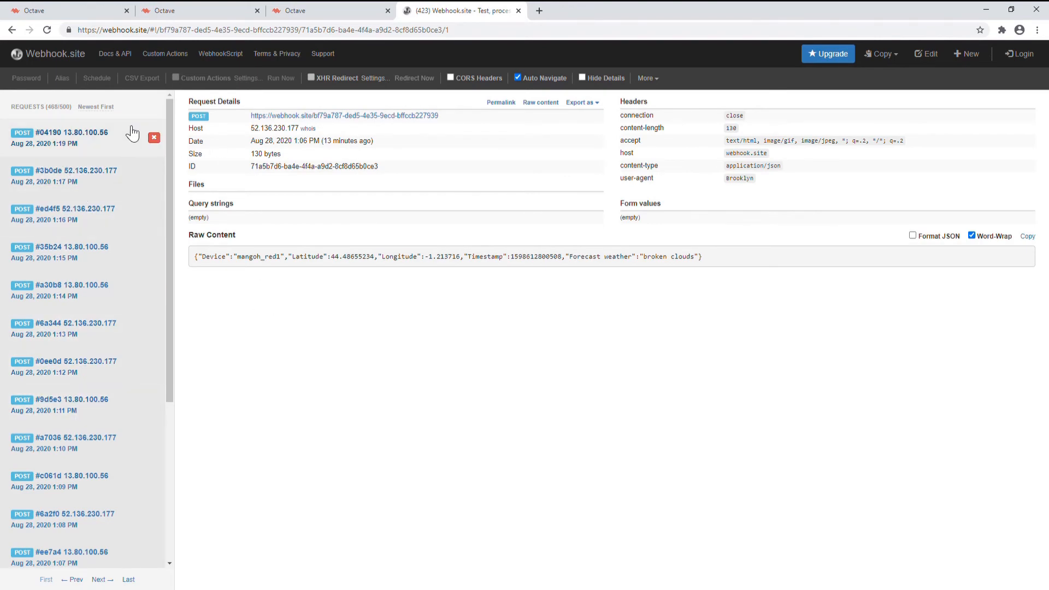
Return to the cloud action's code in Octave and highlight the Octave.Http.post call that sends the payload
click(324, 12)
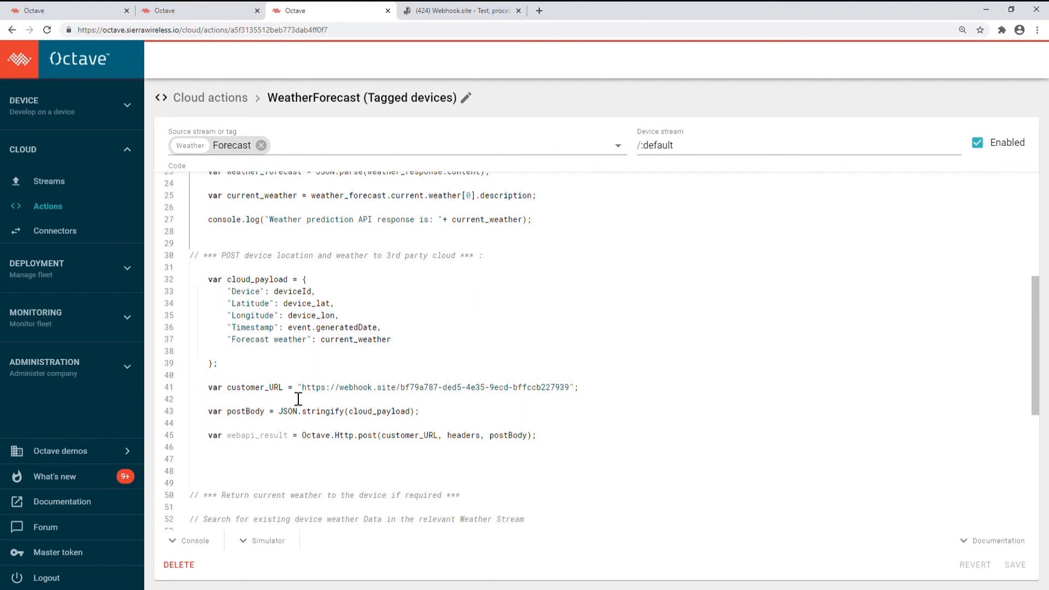
click(304, 445)
drag(304, 445, 386, 443)
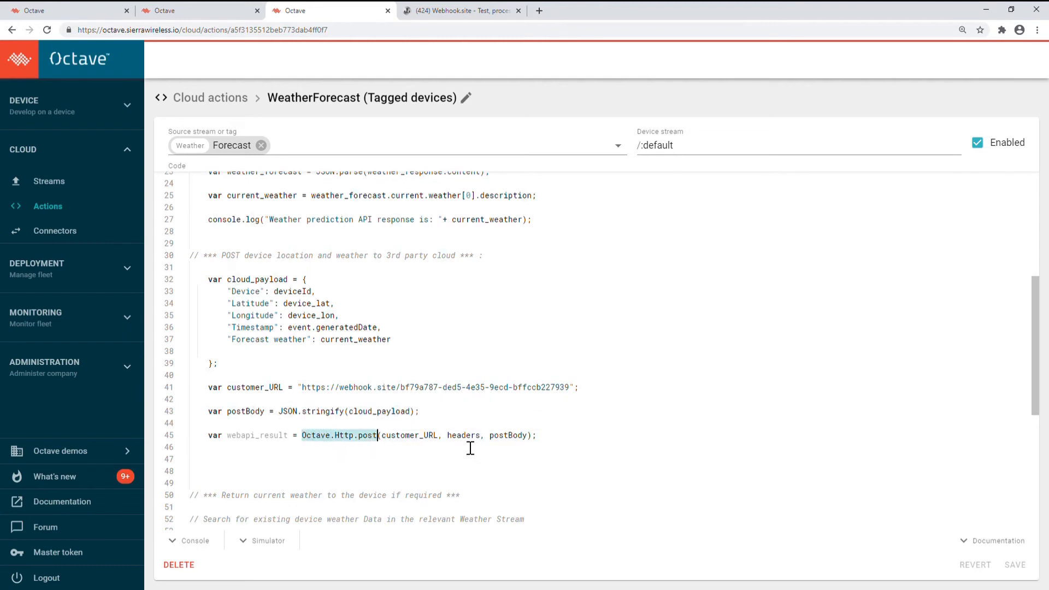
click(580, 464)
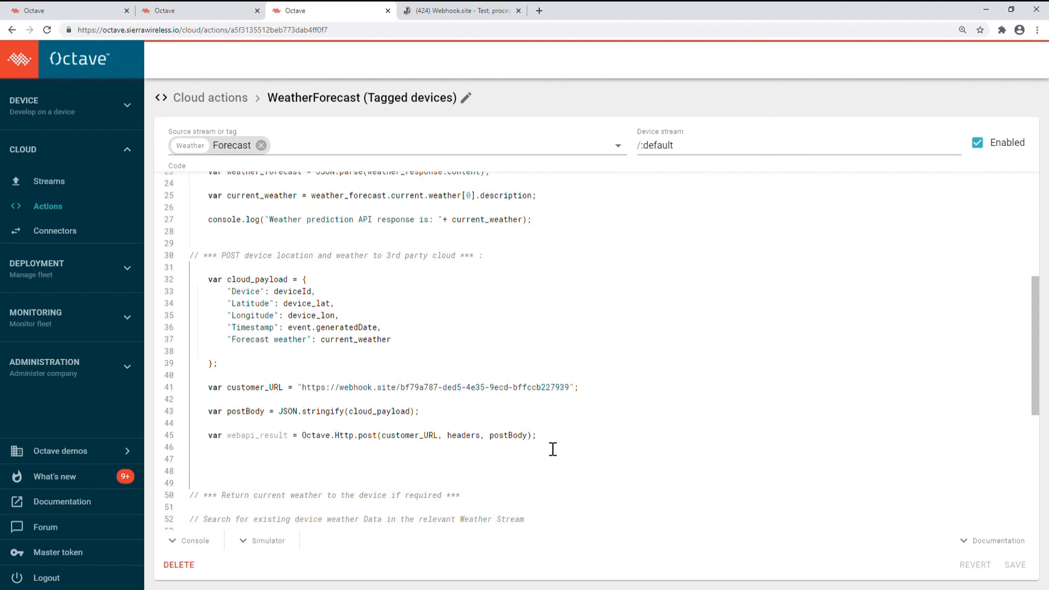
Examine the stored-weather lookup in the code, highlighting the Octave.Event.findHash call and its stream ID argument
scroll(224, 267, down, 5)
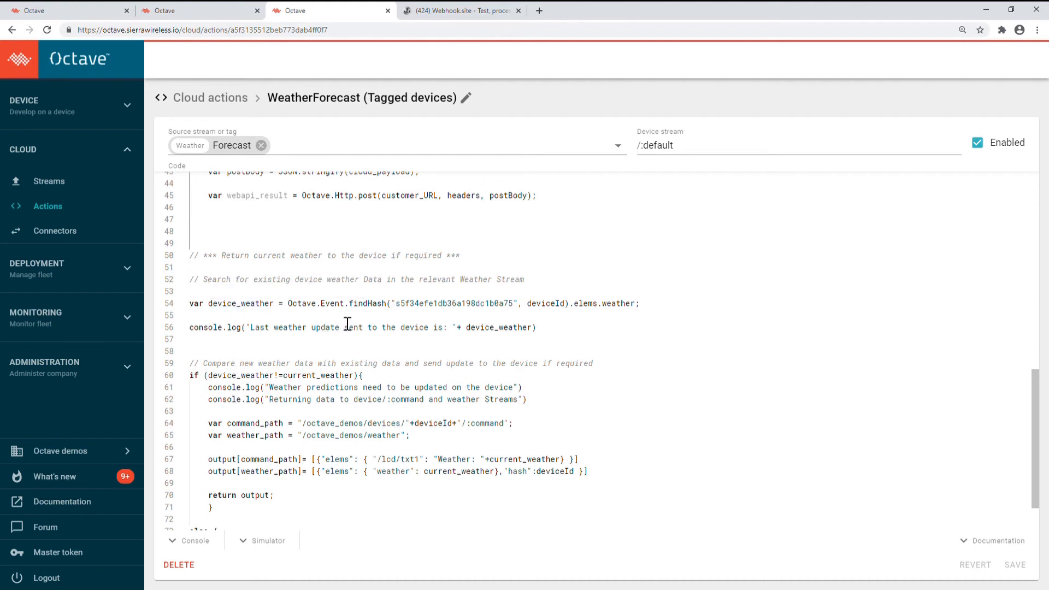
click(301, 305)
drag(315, 315, 395, 313)
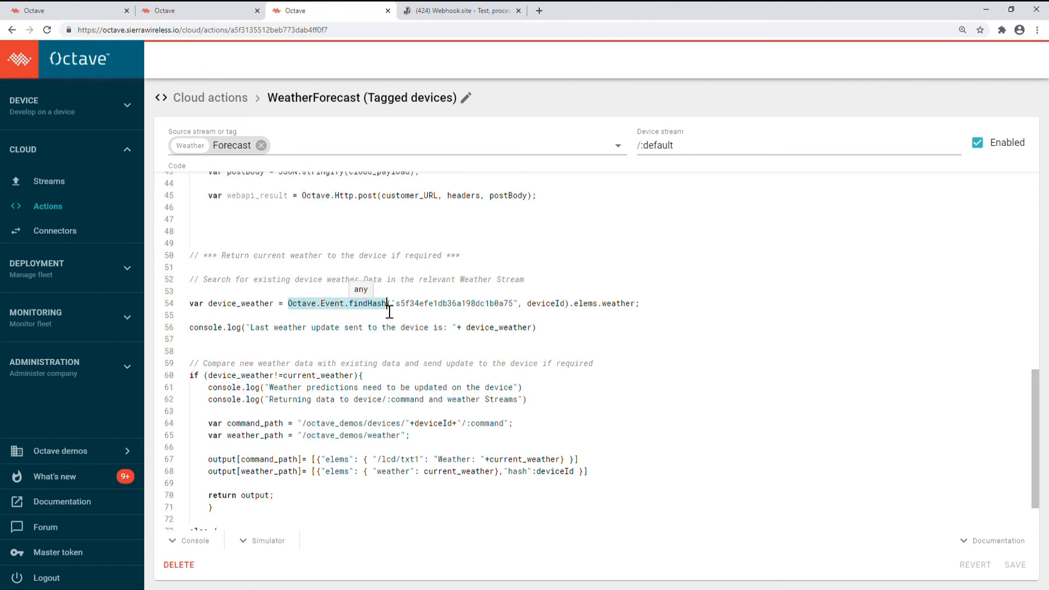
drag(396, 312, 513, 312)
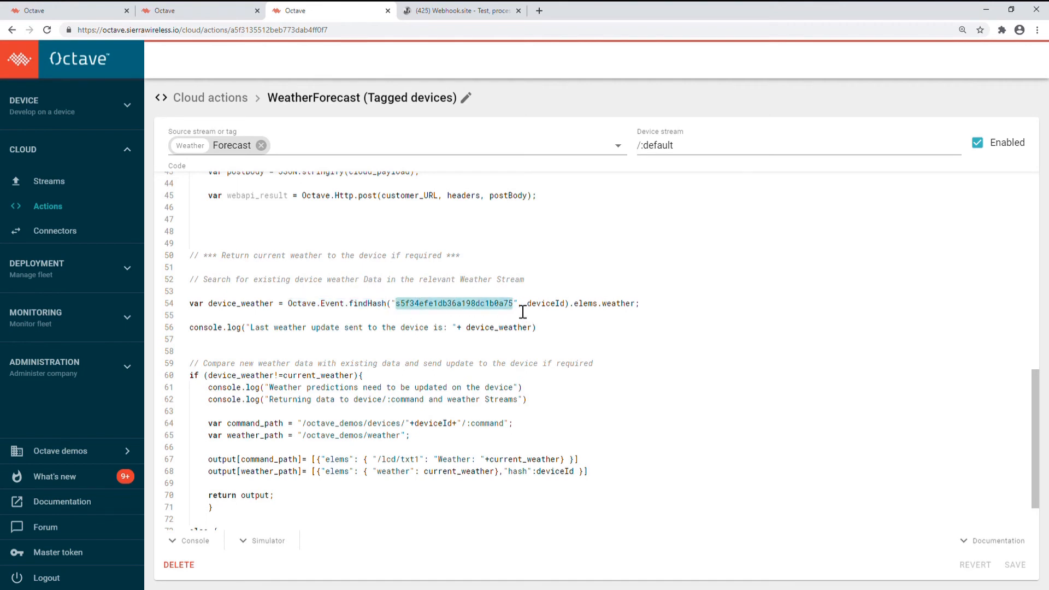
Reopen the weather stream from the cloud streams list to view its stream ID in the page address
click(222, 14)
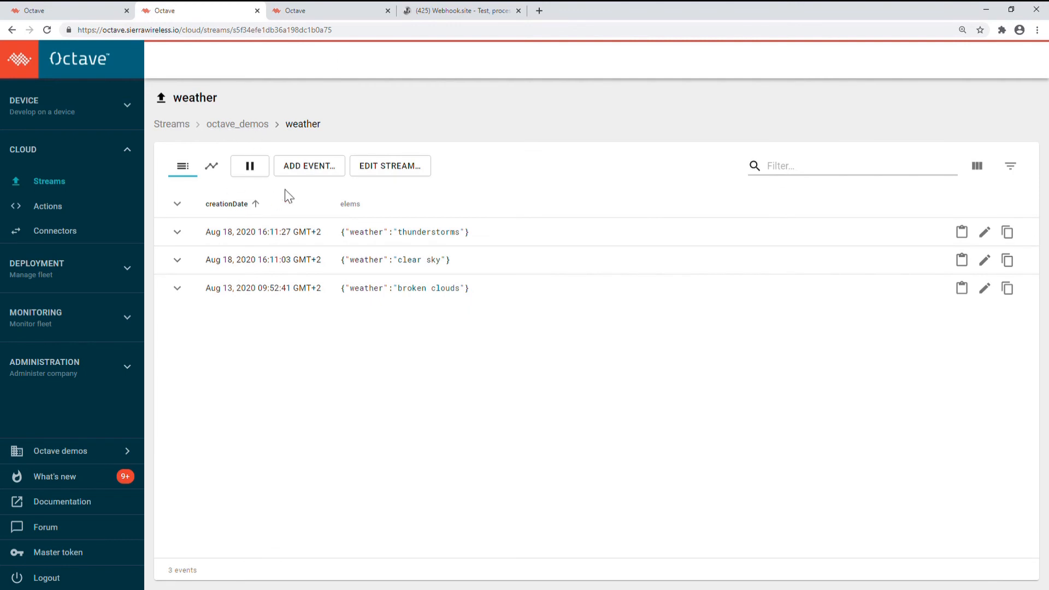
click(49, 181)
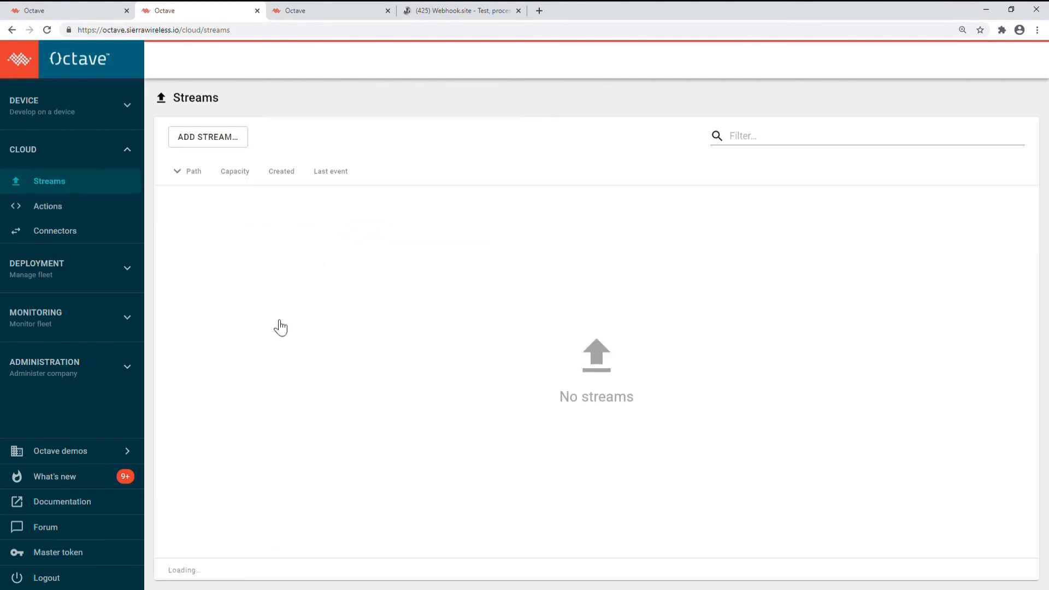
click(220, 425)
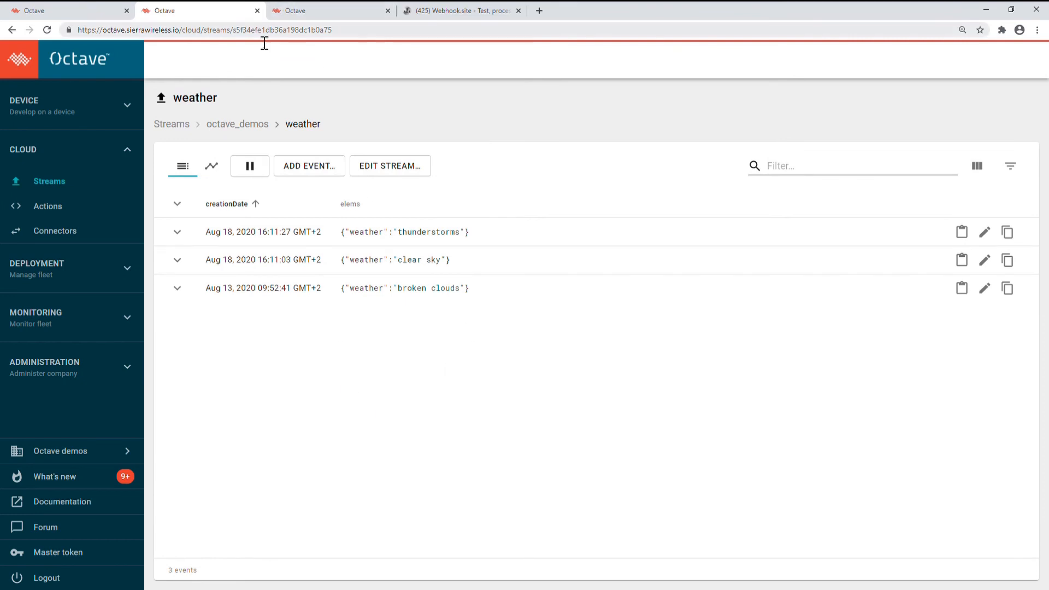
Open the weather stream's information, highlight its full stream ID, and close the dialog without changing anything
click(393, 166)
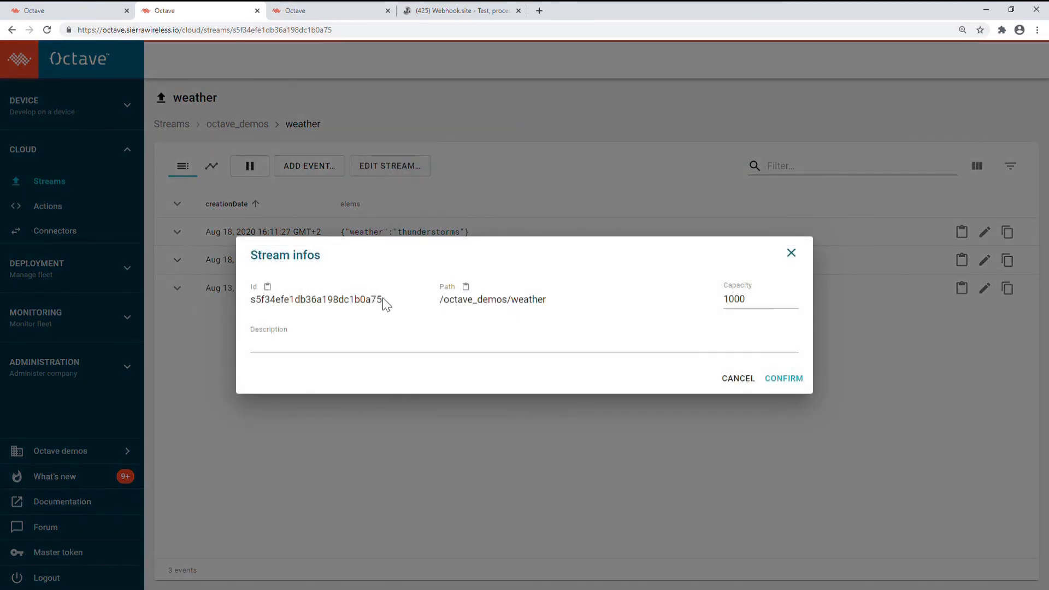
drag(384, 308, 257, 308)
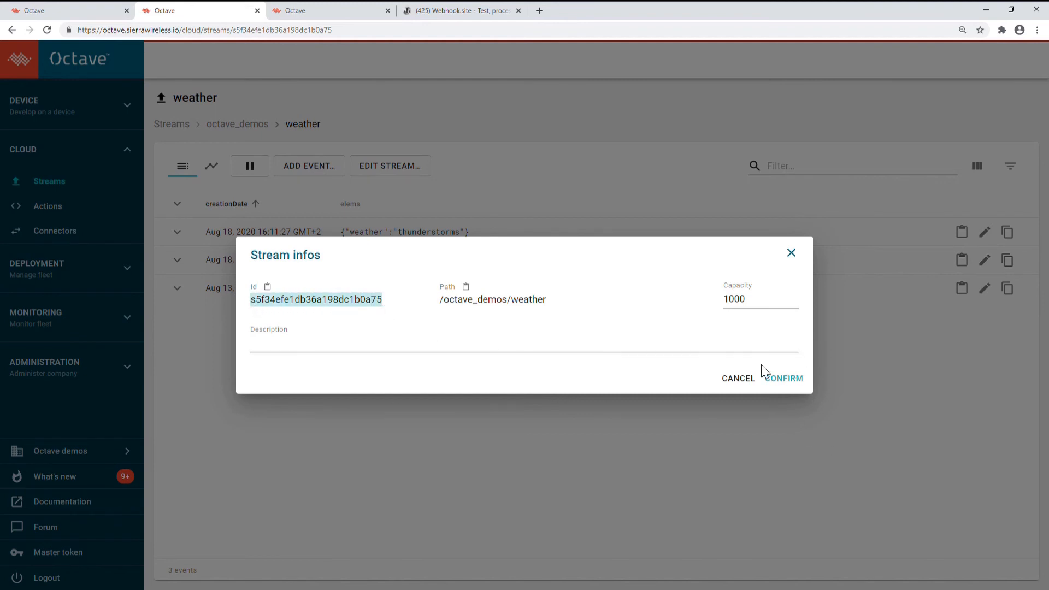
click(793, 255)
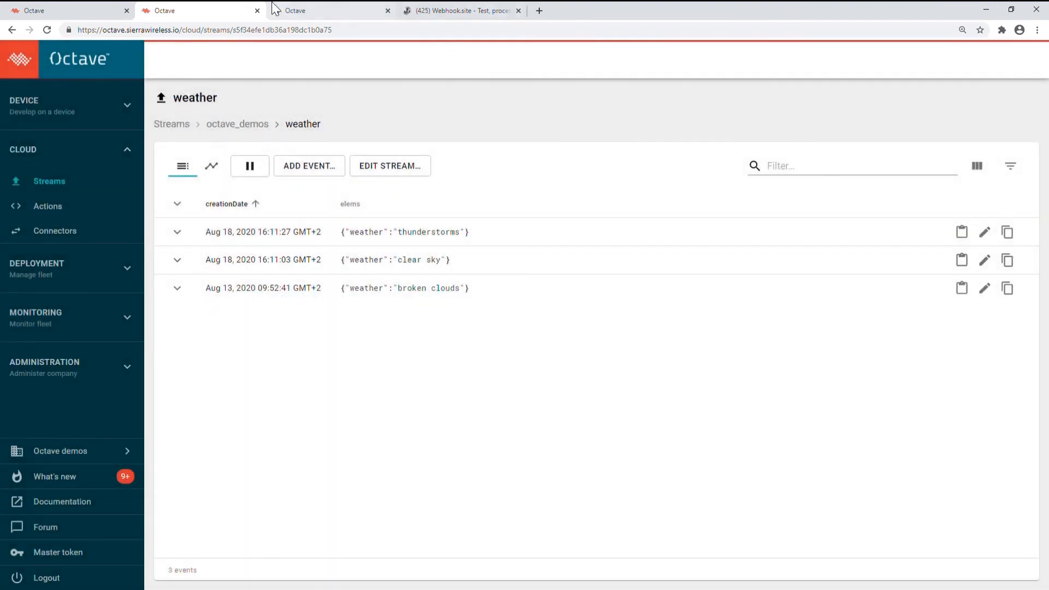
Return to the WeatherForecast action's code to examine the stream ID in the findHash call and the weather comparison block below it
click(315, 11)
click(436, 328)
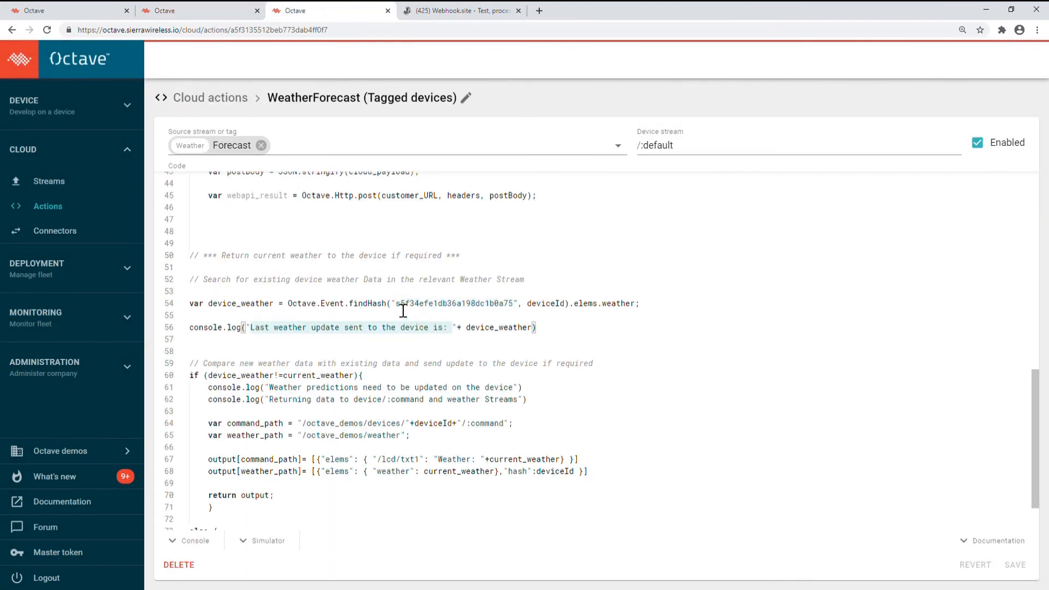
click(453, 304)
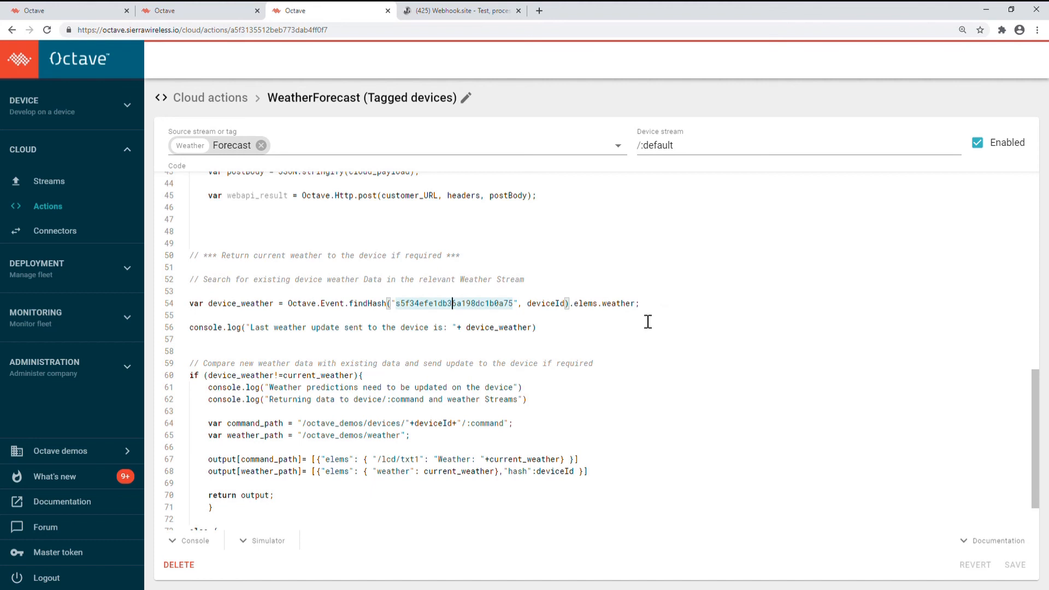
scroll(555, 344, down, 2)
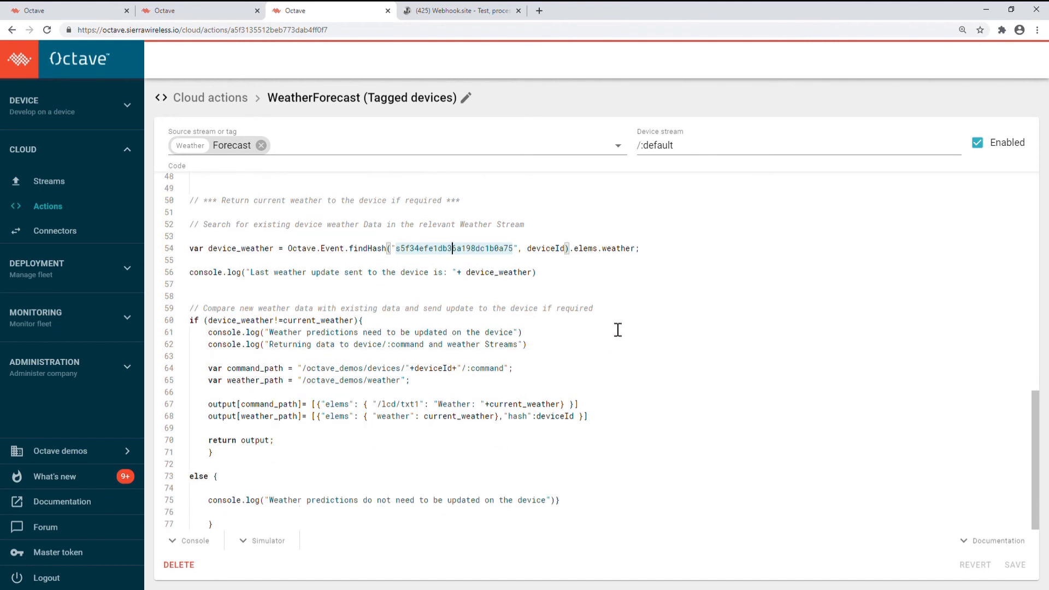